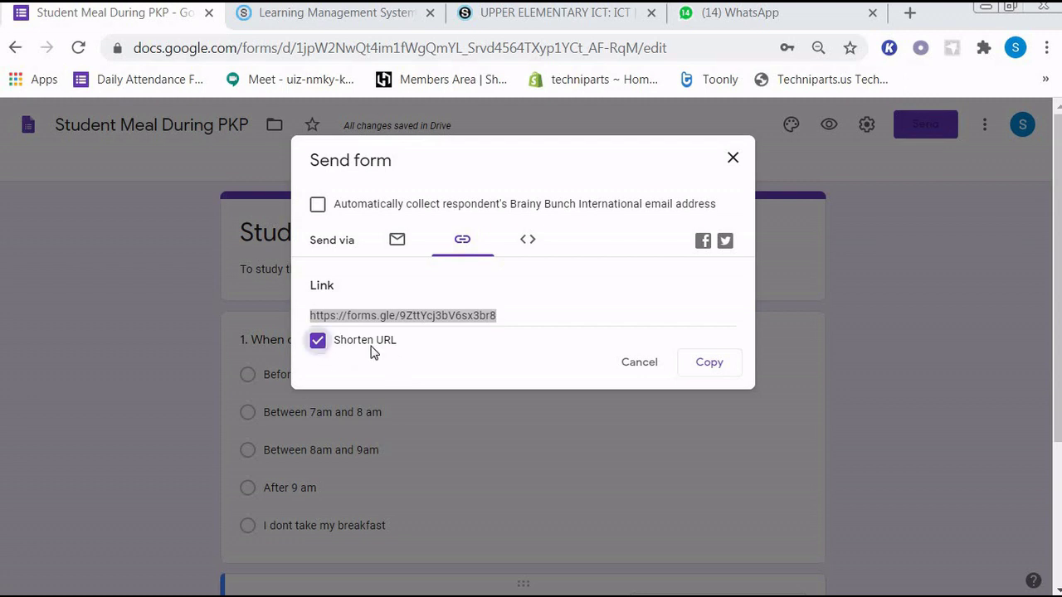
# - Copy the Student Meal During PKP survey's shortened forms.gle link from the Send form dialog
pyautogui.click(708, 370)
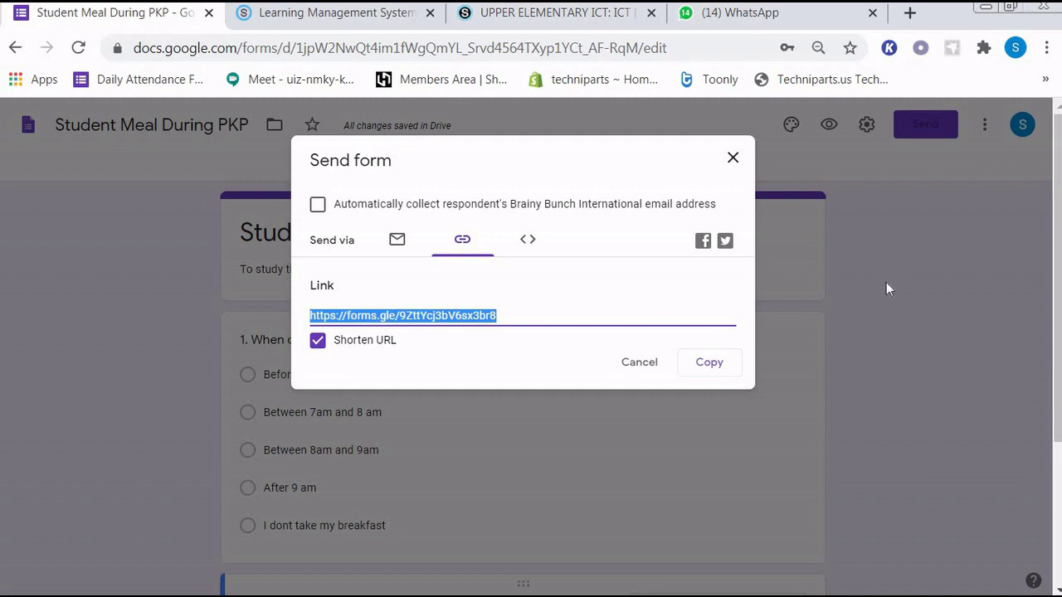
# - Attach the copied forms.gle survey URL as a link on a new UPPER ELEMENTARY ICT update
pyautogui.click(538, 22)
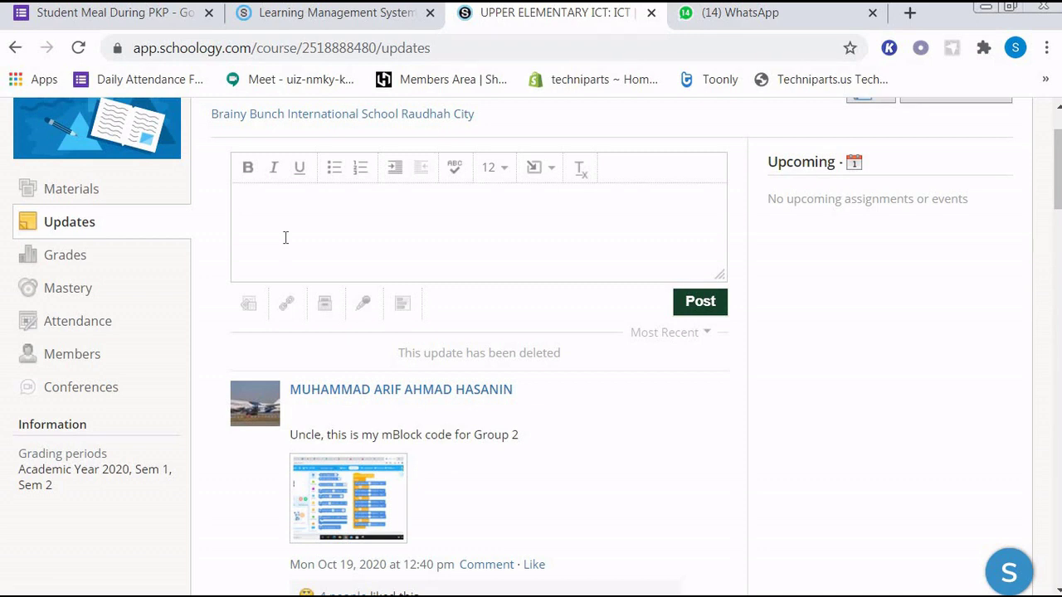
pyautogui.click(288, 305)
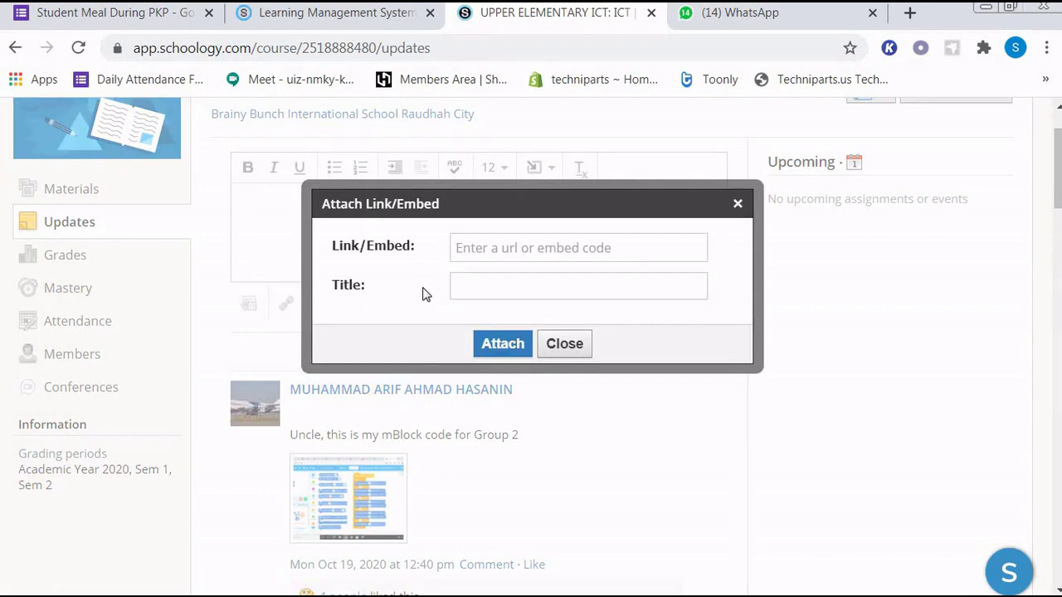
pyautogui.click(486, 245)
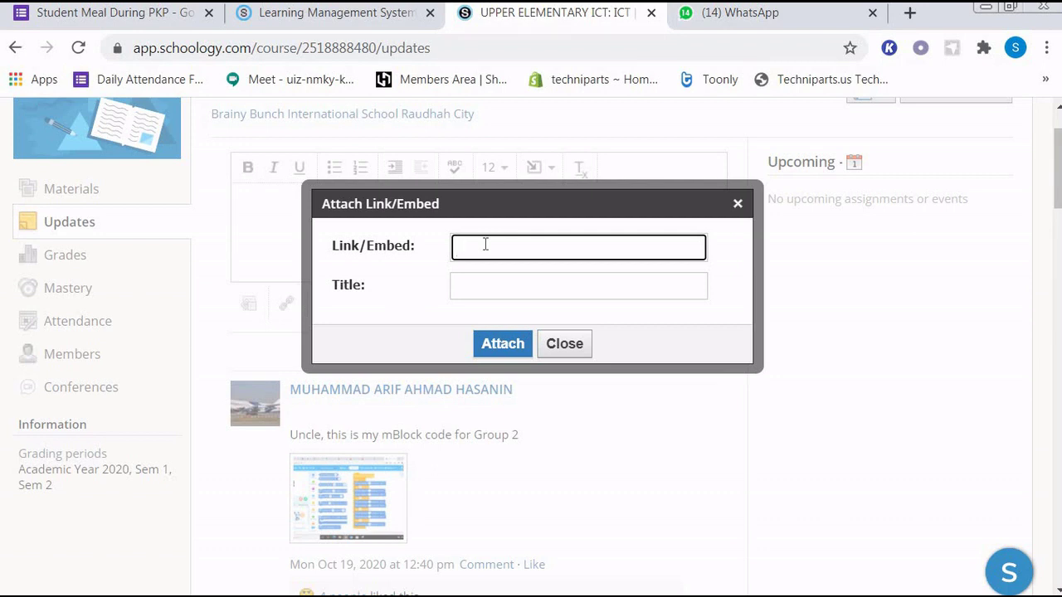
pyautogui.hotkey('ctrl', 'v')
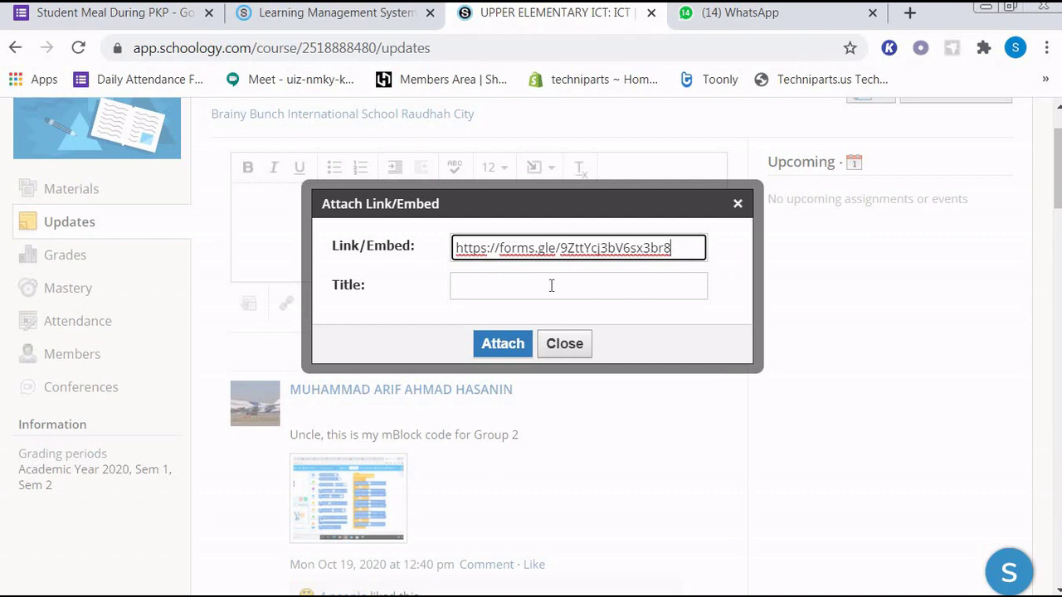
pyautogui.click(503, 344)
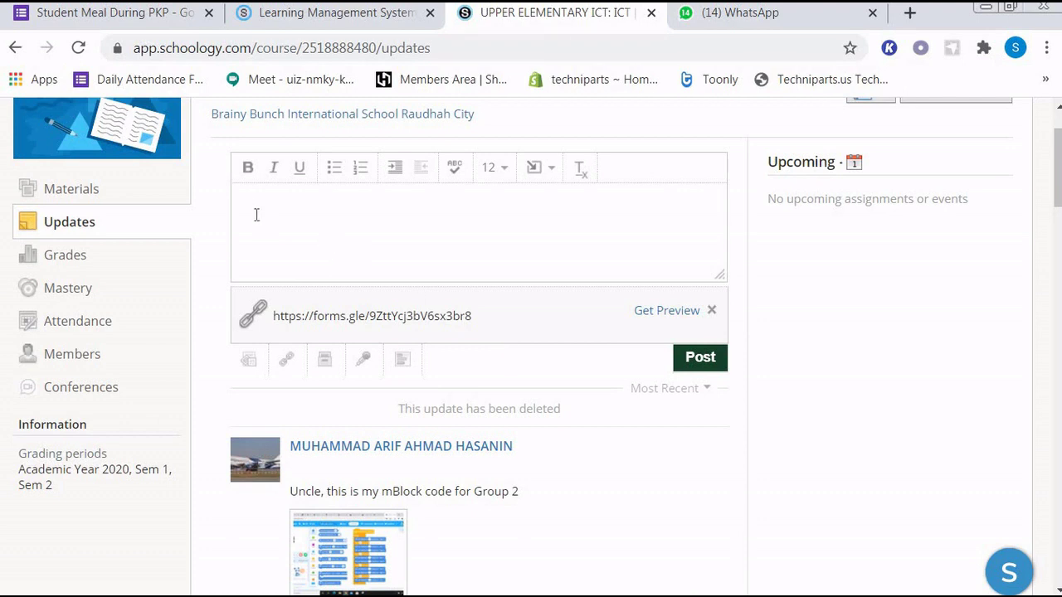
# - Post the update text 'Please answer my survey by clicking the link. Thank You For Your Cooperation.'
pyautogui.click(306, 225)
pyautogui.write('Please answer my survey by dlicking')
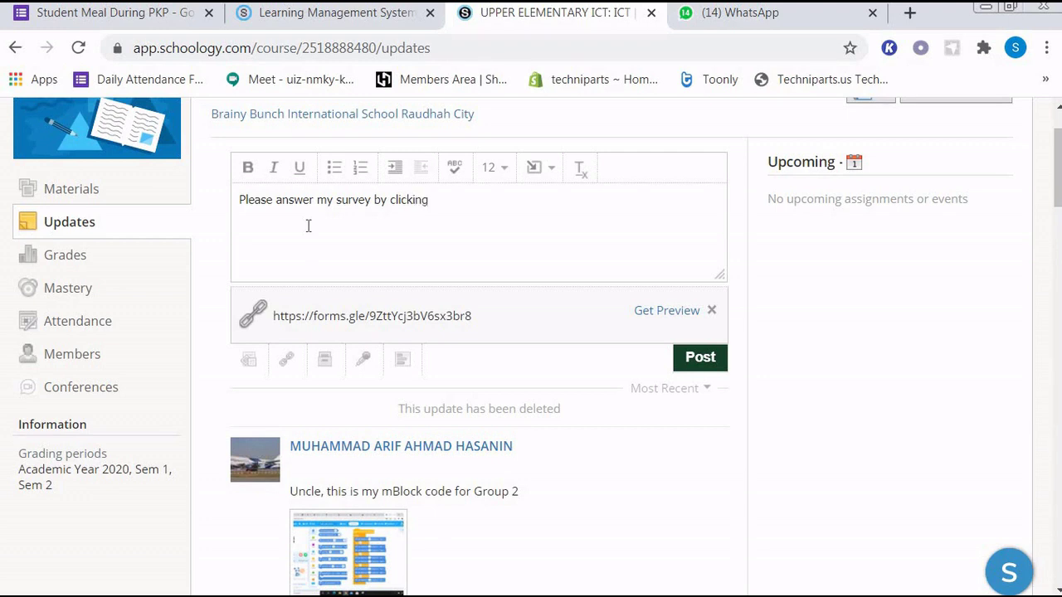
pyautogui.write(' the link. Thank You For Your Copp')
pyautogui.press('BackSpace')
pyautogui.press('BackSpace')
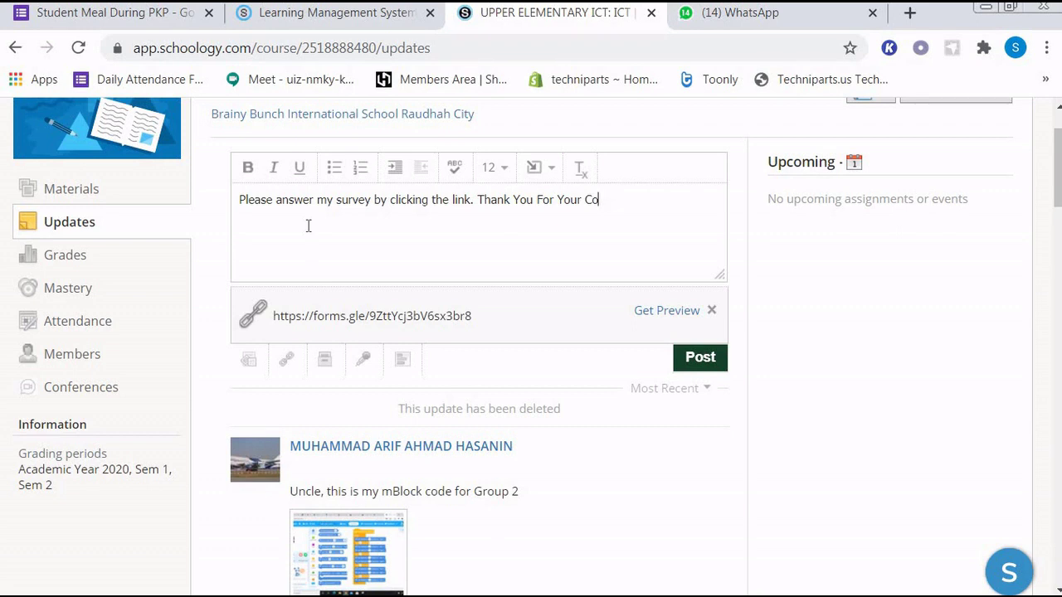
pyautogui.write('ooperation')
pyautogui.write('.')
pyautogui.click(701, 359)
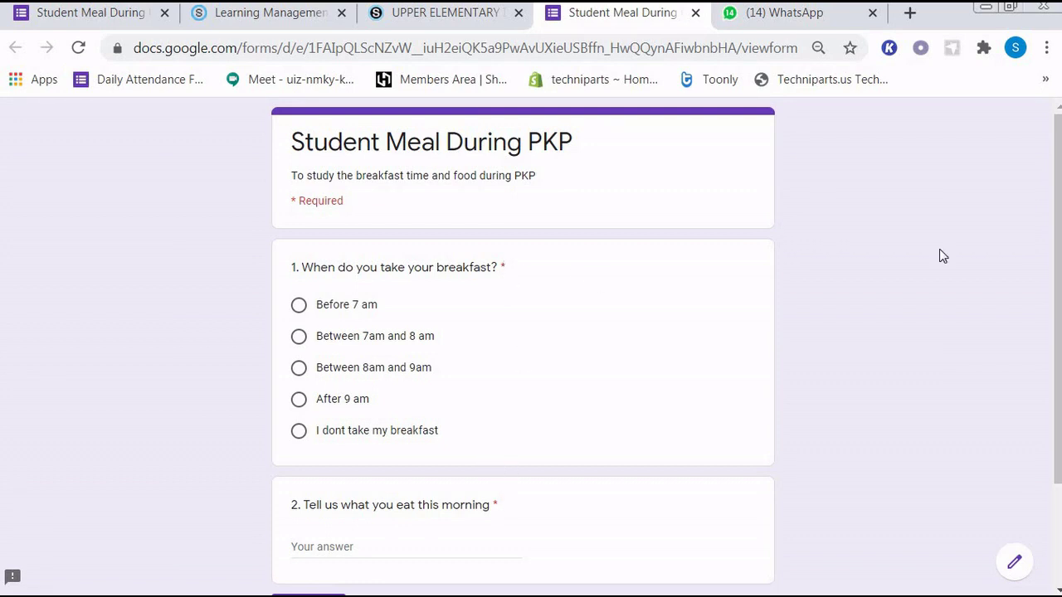
# - Submit the Student Meal During PKP form answered 'Between 7am and 8 am' and 'Nasi Lemak'
pyautogui.moveTo(1057, 249)
pyautogui.mouseDown()
pyautogui.moveTo(1057, 295)
pyautogui.moveTo(1057, 268)
pyautogui.mouseUp()
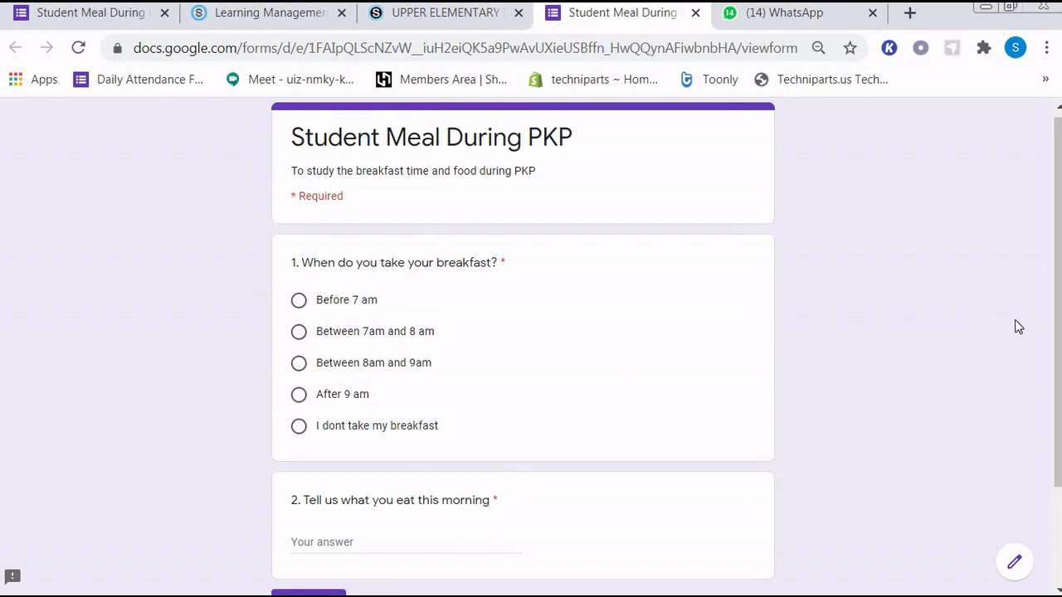
pyautogui.click(300, 334)
pyautogui.moveTo(1058, 338); pyautogui.dragTo(1058, 398)
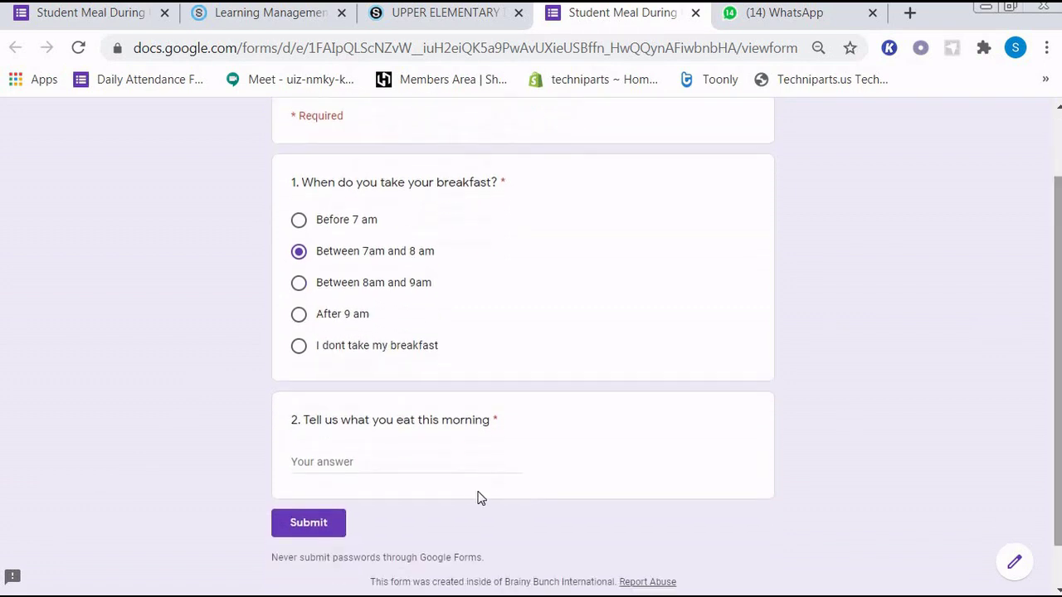
pyautogui.click(428, 465)
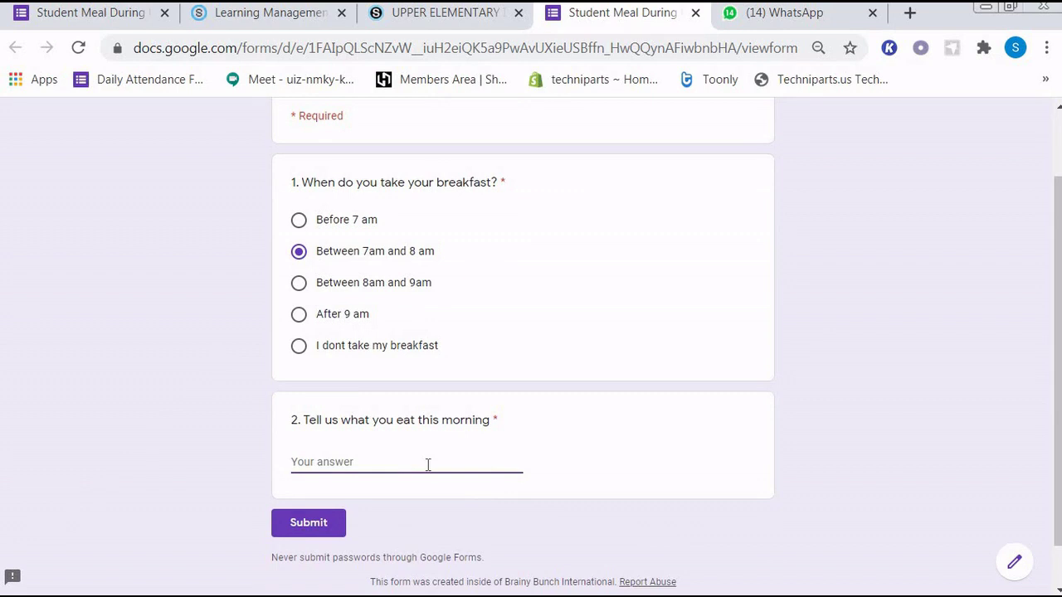
pyautogui.write('Nasi Lemak')
pyautogui.click(324, 523)
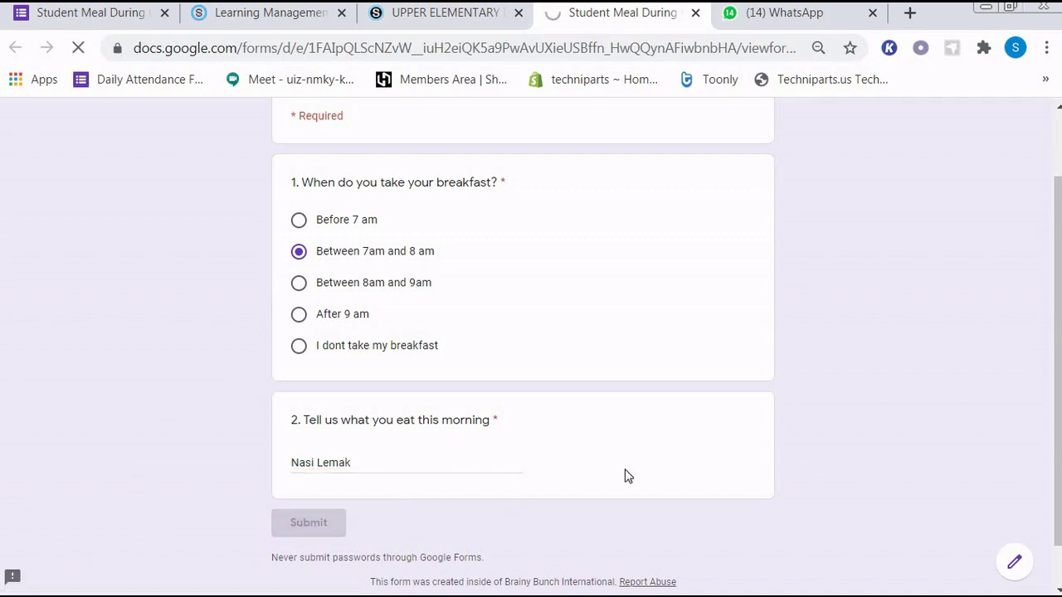